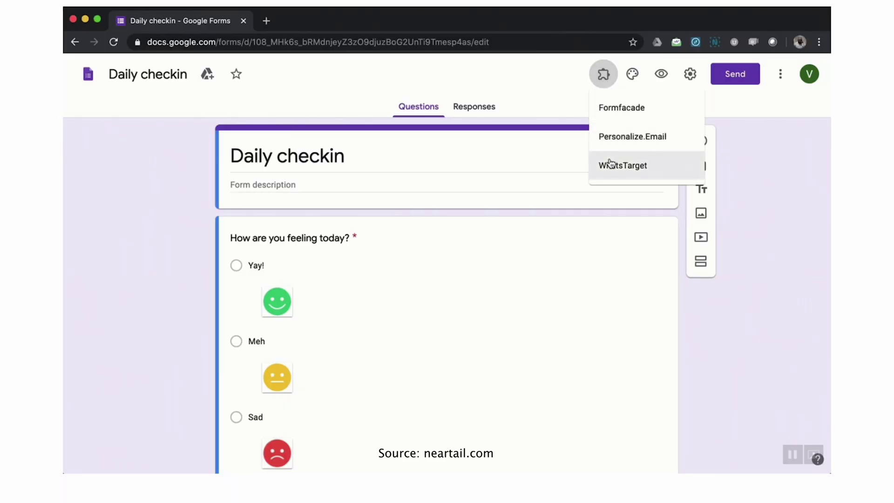
# - In WhatsTarget's Configure WhatsApp Number panel, start entering the receiving phone number with '0'
pyautogui.click(609, 166)
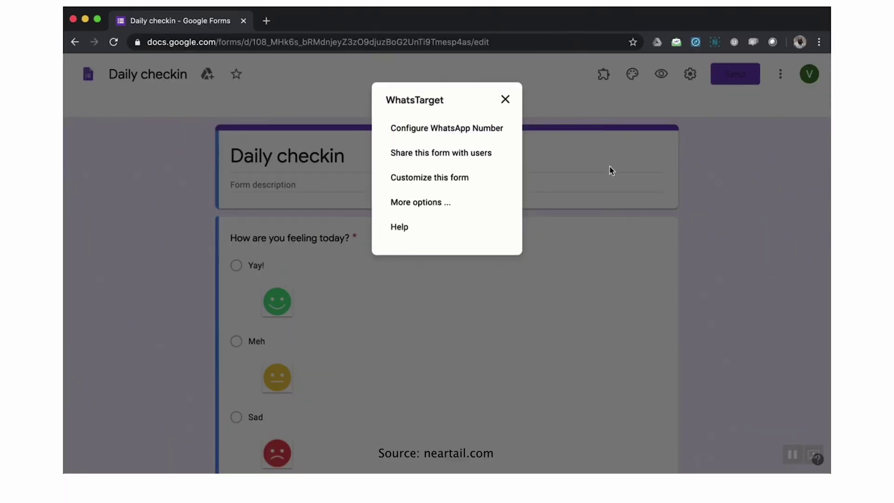
pyautogui.click(495, 132)
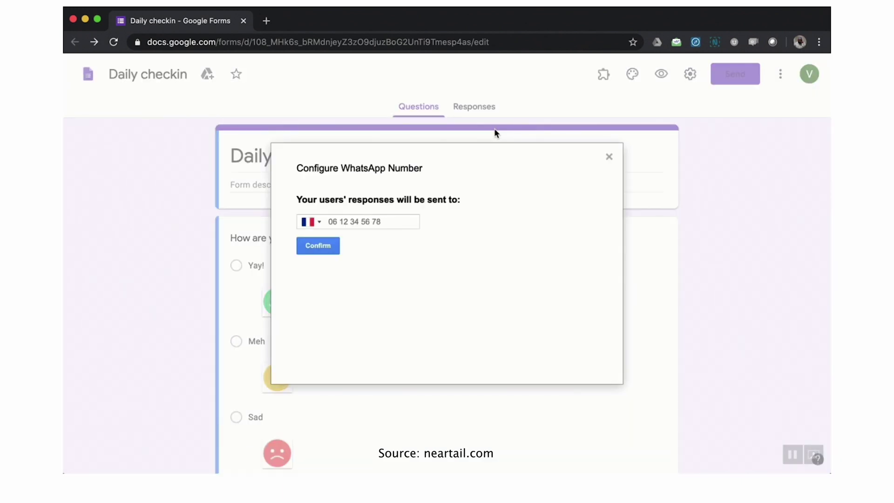
pyautogui.click(341, 222)
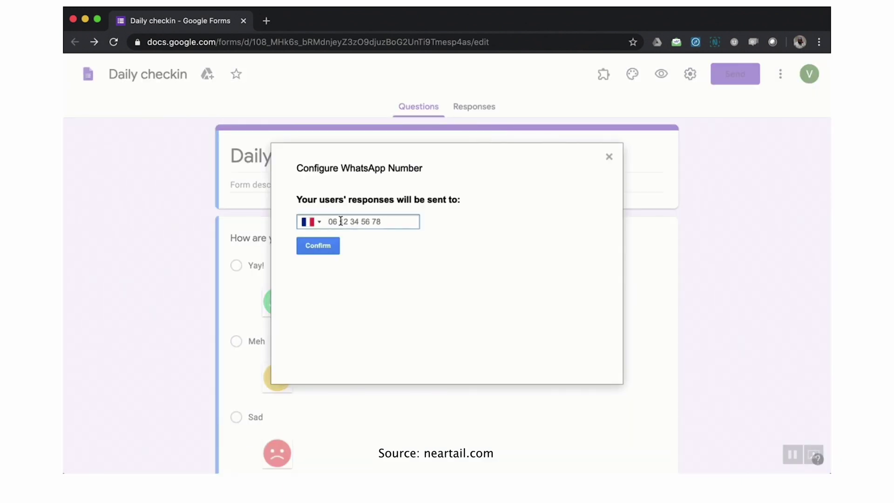
pyautogui.write('0')
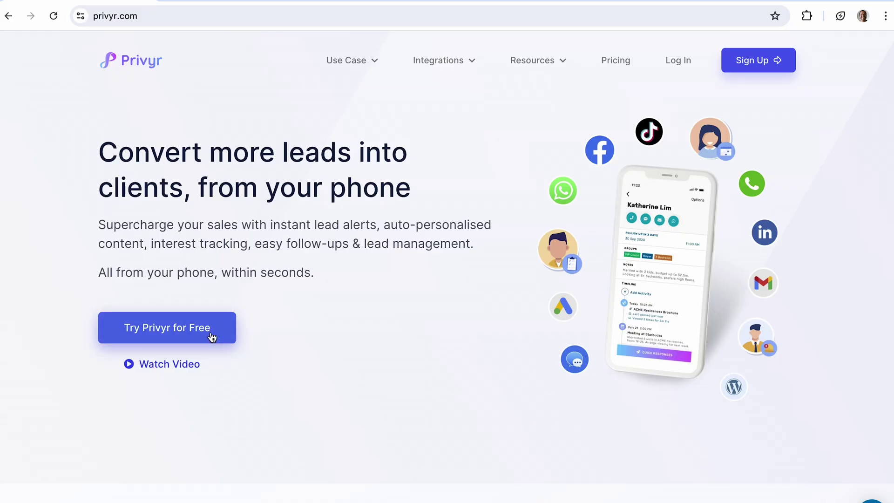
# - Start a free Privyr sign-up using the autofilled e-mail address and continue past the first step
pyautogui.click(212, 337)
pyautogui.click(475, 312)
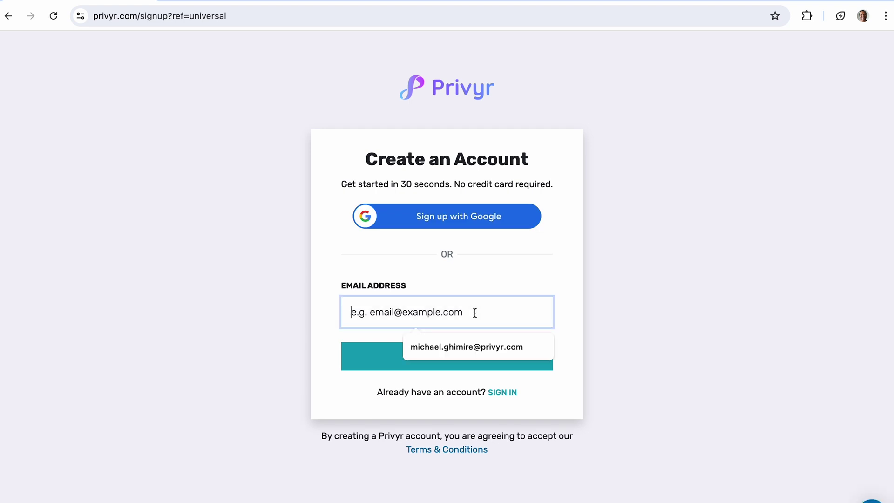
pyautogui.click(465, 347)
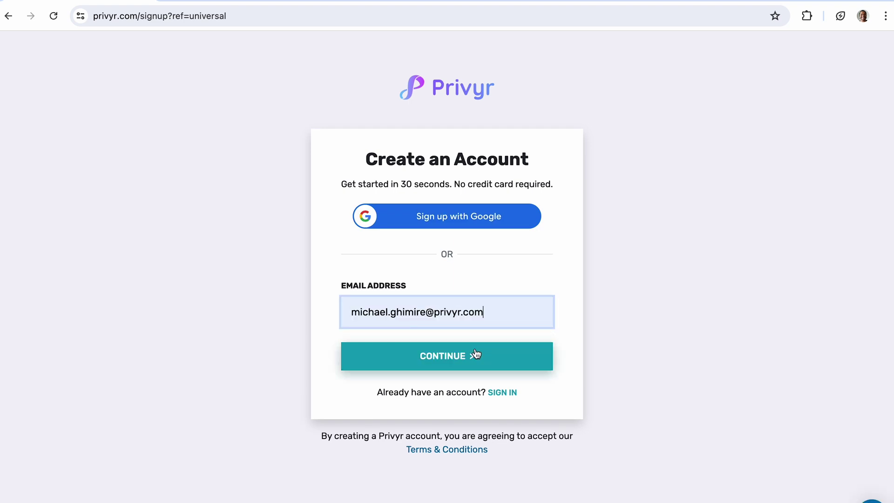
pyautogui.click(515, 361)
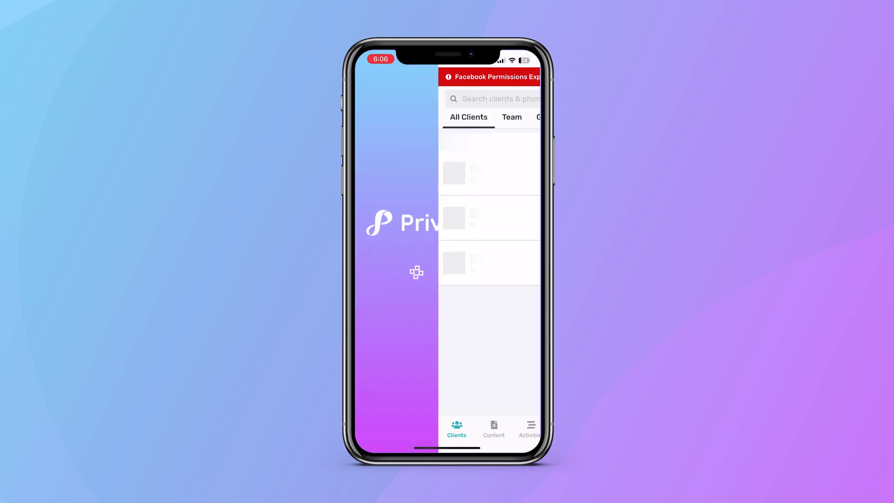
# - Open Account > Integrations > Google Forms and expand '2. Configure the Plugin for each Form' to see the token
pyautogui.click(521, 430)
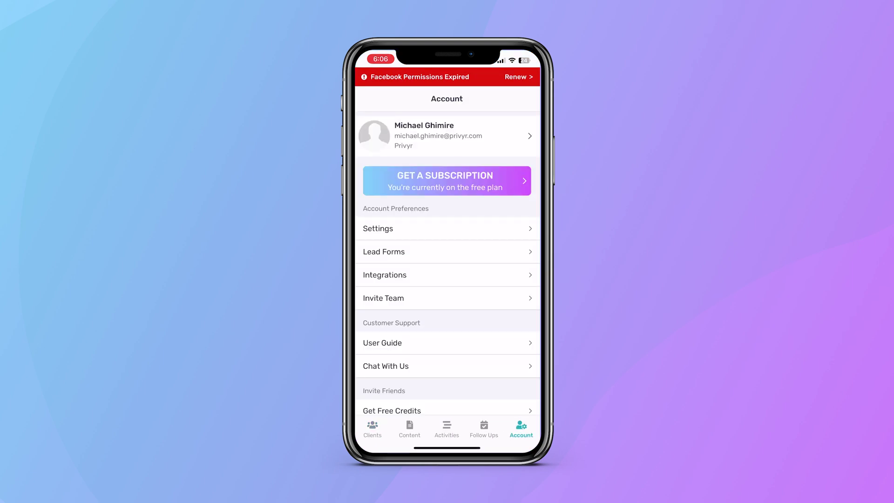
pyautogui.click(384, 275)
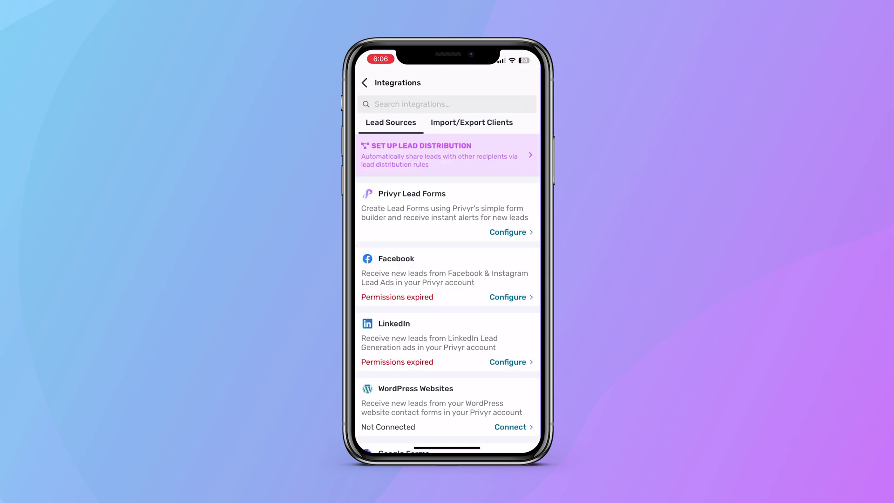
pyautogui.scroll(-3, 447, 289)
pyautogui.scroll(-3, 447, 289)
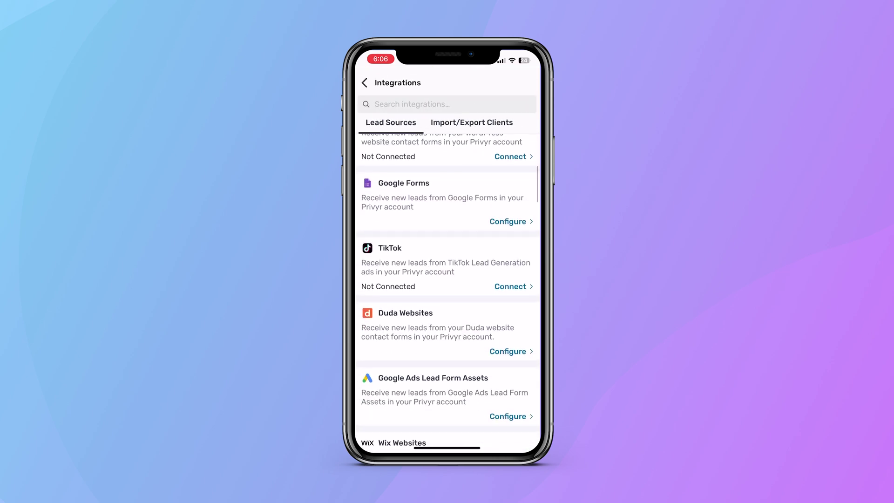
pyautogui.click(447, 200)
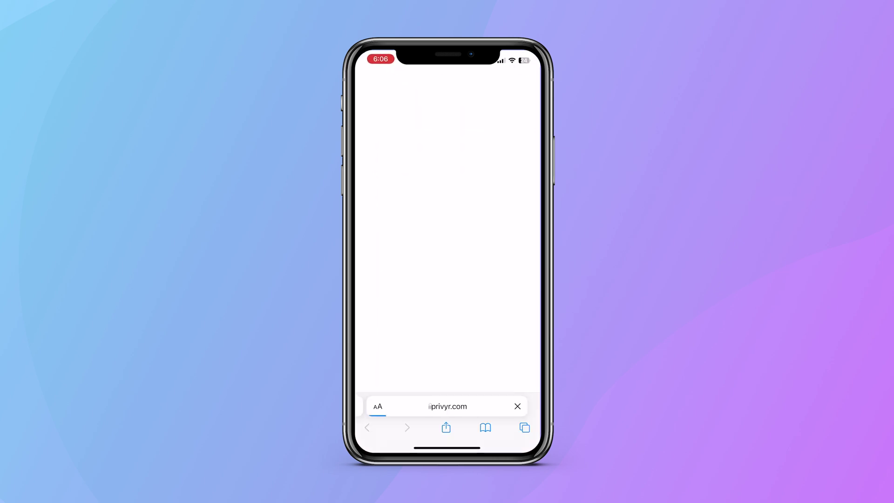
pyautogui.scroll(-3, 447, 261)
pyautogui.scroll(-5, 447, 261)
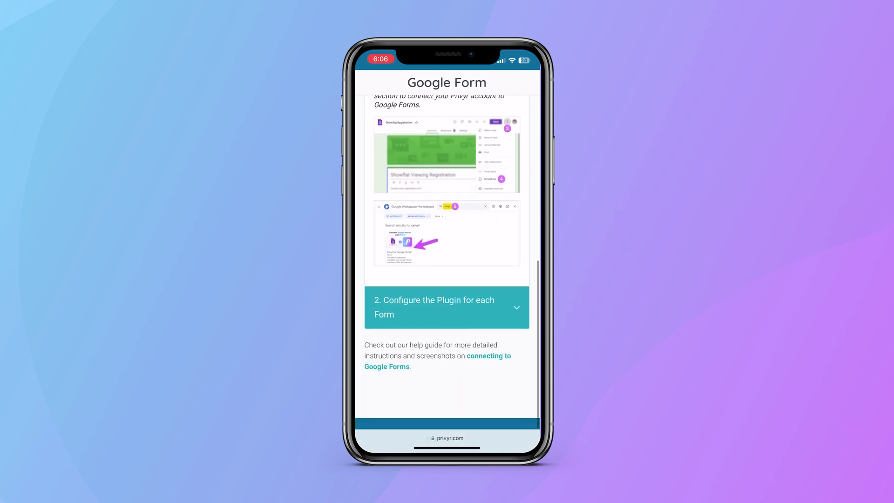
pyautogui.click(447, 318)
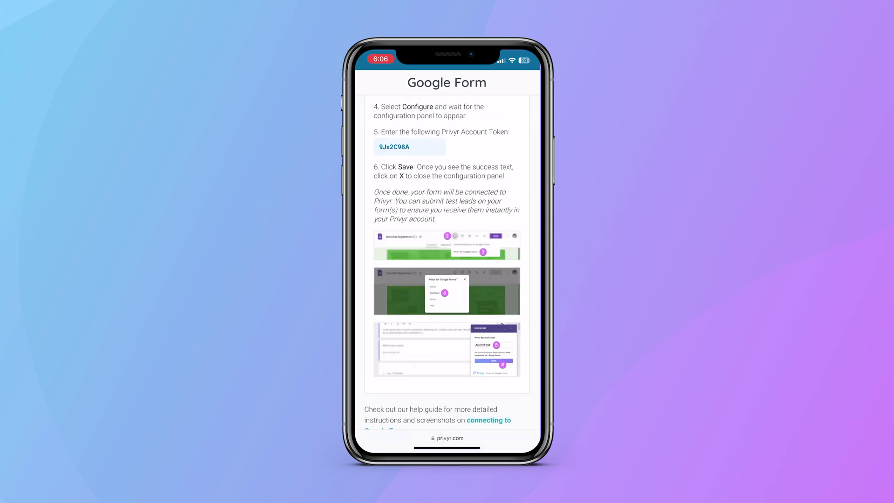
pyautogui.scroll(2, 447, 260)
pyautogui.scroll(3, 447, 223)
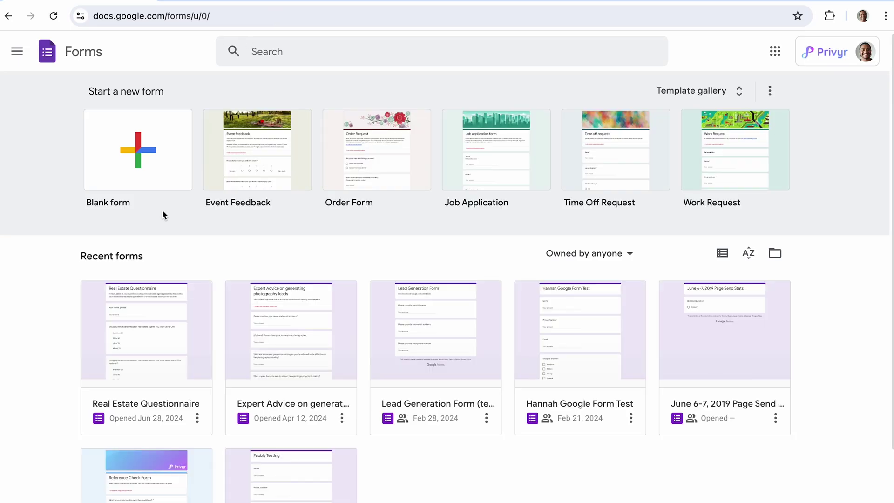
# - Open 'Lead Generation Form (test)' and choose Get add-ons from its More menu
pyautogui.click(471, 333)
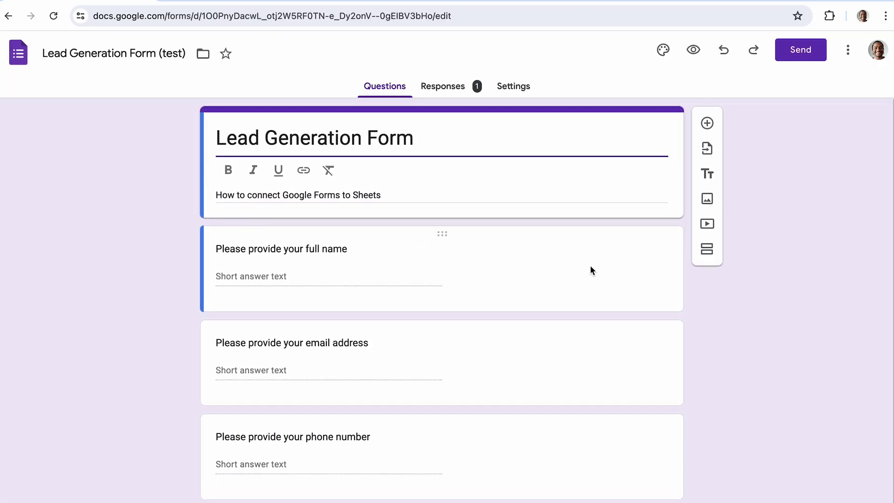
pyautogui.click(848, 52)
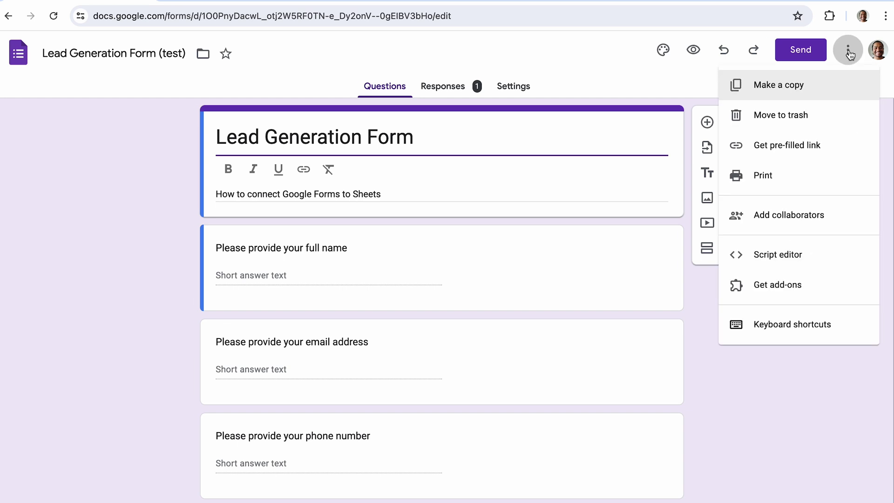
pyautogui.click(791, 284)
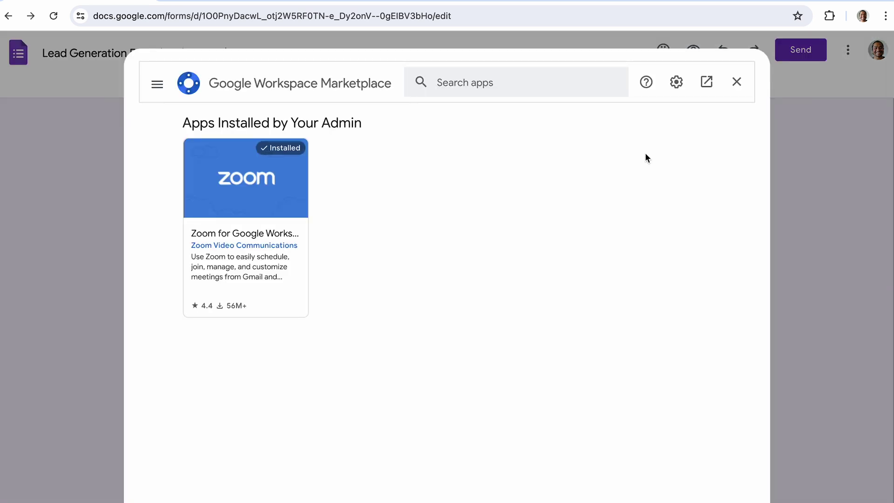
# - Search the Marketplace for 'Privyr' and open the Privyr for Google Forms app page
pyautogui.click(573, 84)
pyautogui.write('Privyr')
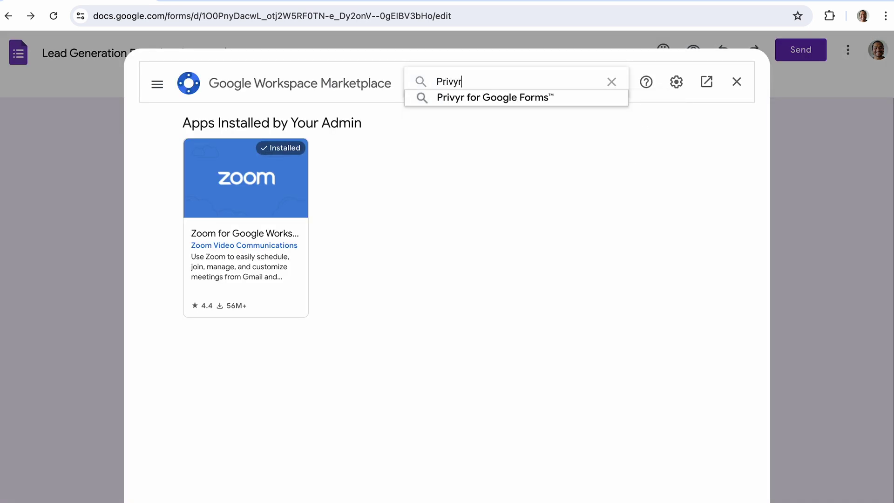
pyautogui.press('Down')
pyautogui.press('Return')
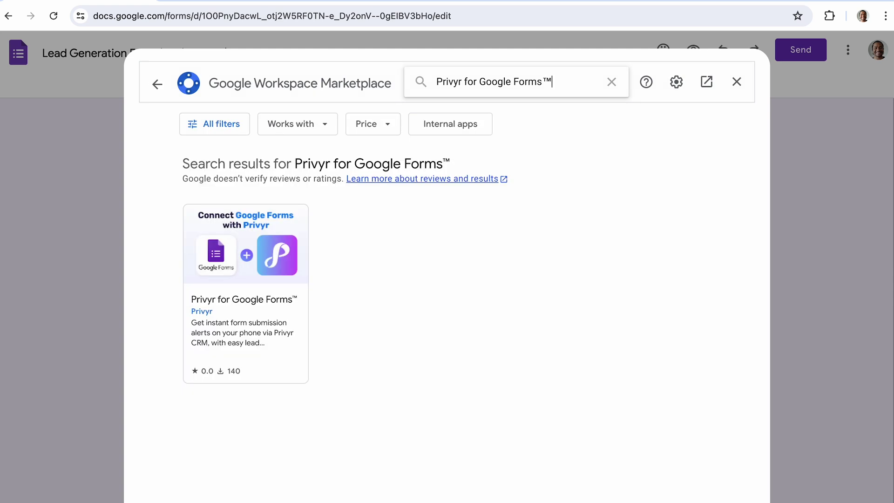
pyautogui.click(267, 318)
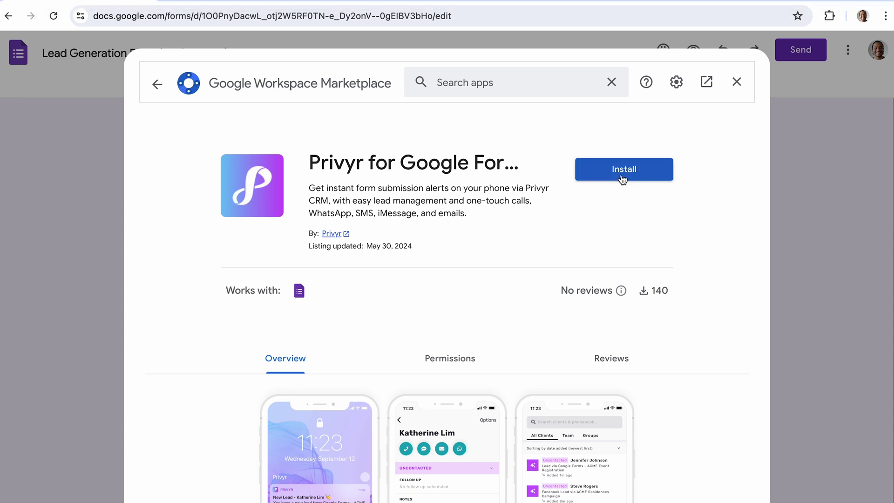
# - Install Privyr for Google Forms, granting permissions, then close the Marketplace back to the form
pyautogui.click(621, 178)
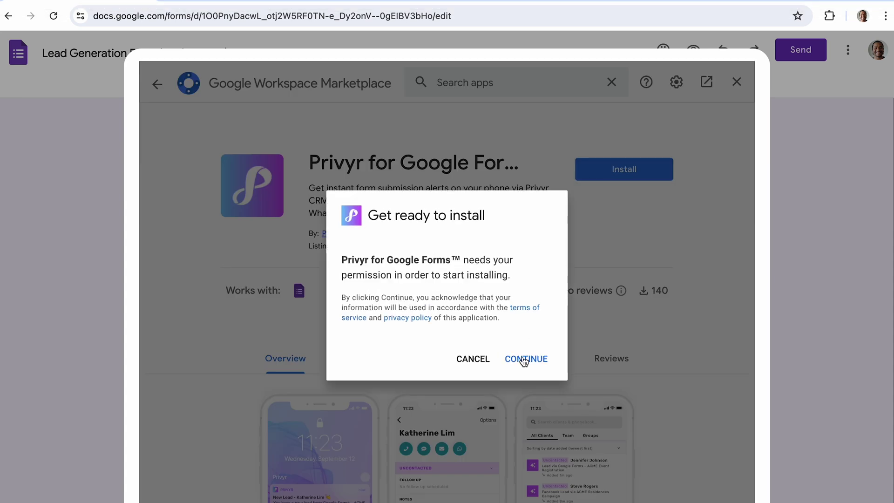
pyautogui.click(524, 360)
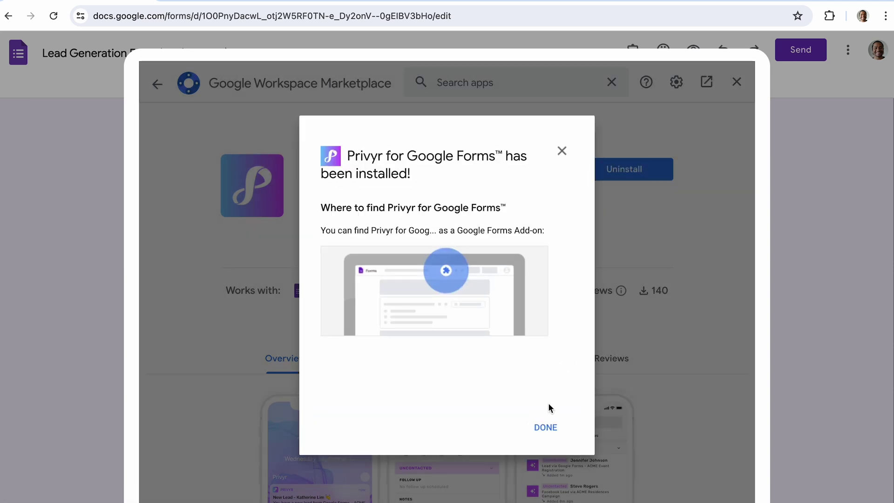
pyautogui.click(546, 427)
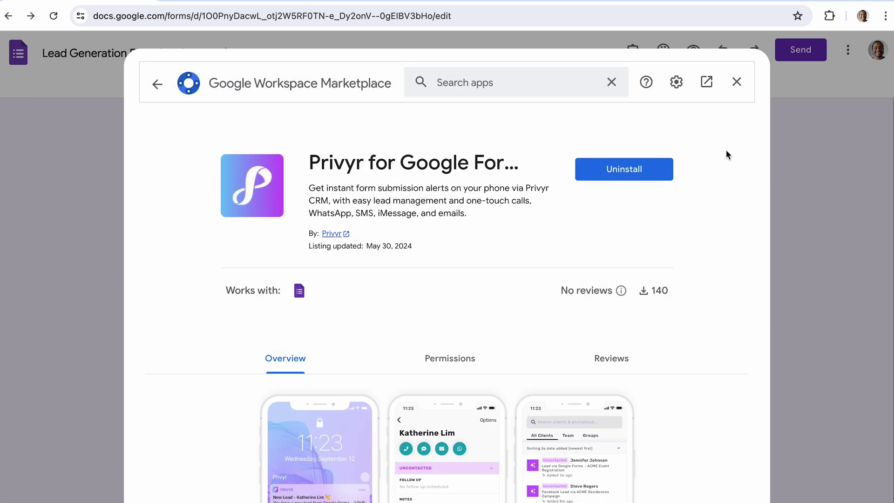
pyautogui.click(737, 82)
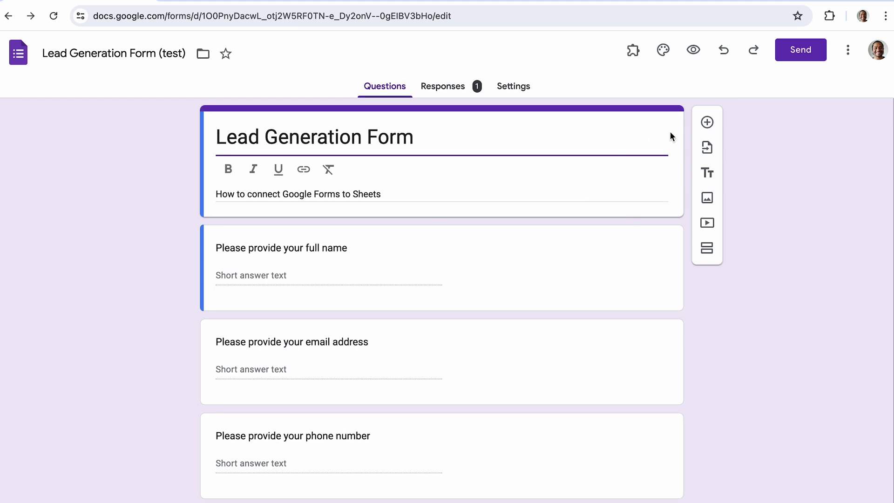
# - Open the Privyr for Google Forms Configure panel from the Add-ons menu
pyautogui.click(632, 50)
pyautogui.click(643, 85)
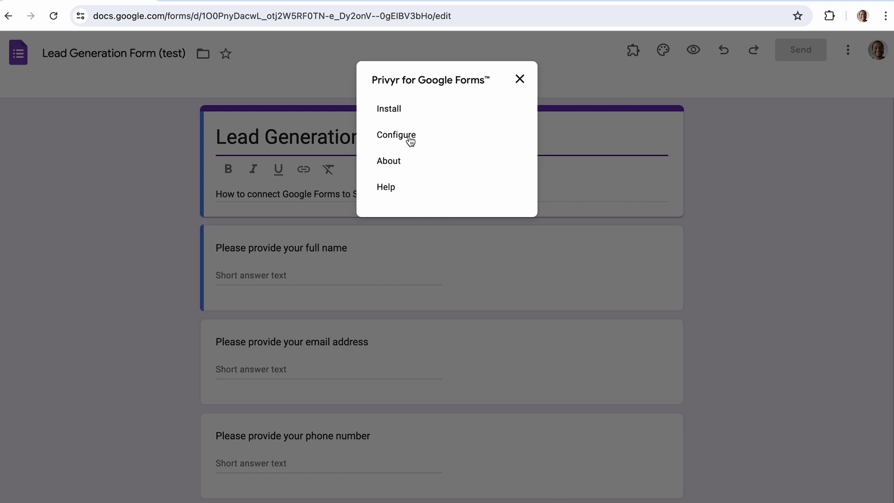
pyautogui.click(409, 136)
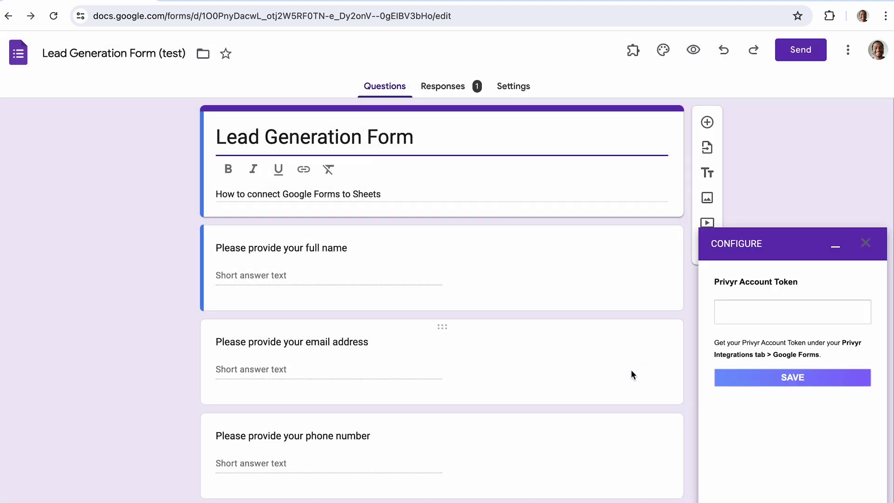
# - Paste the Privyr account token and save, confirming the 'Configuration Completed' message
pyautogui.click(733, 313)
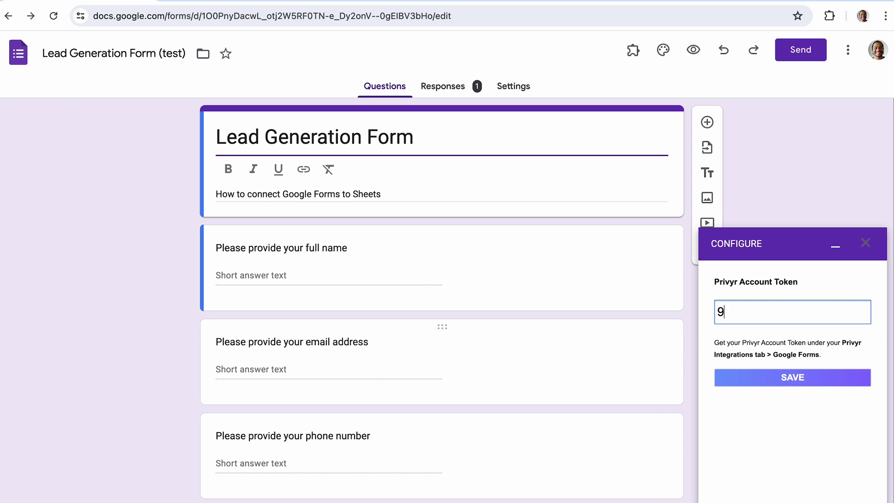
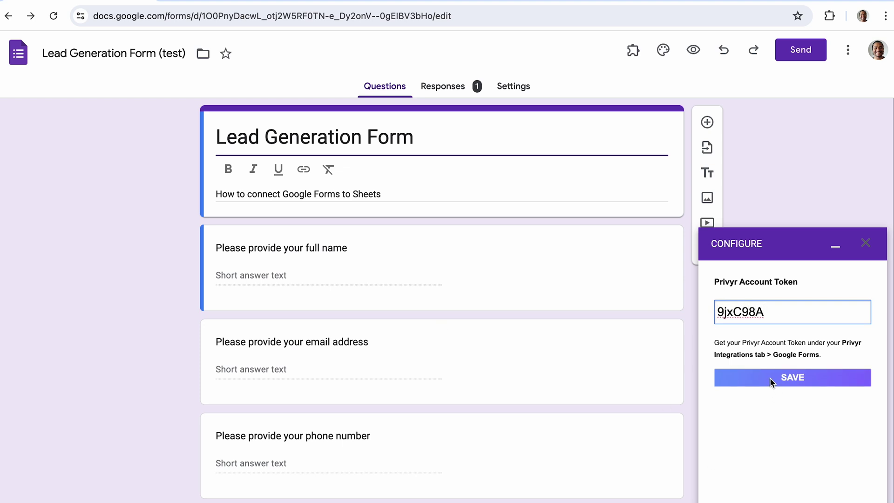
pyautogui.click(769, 378)
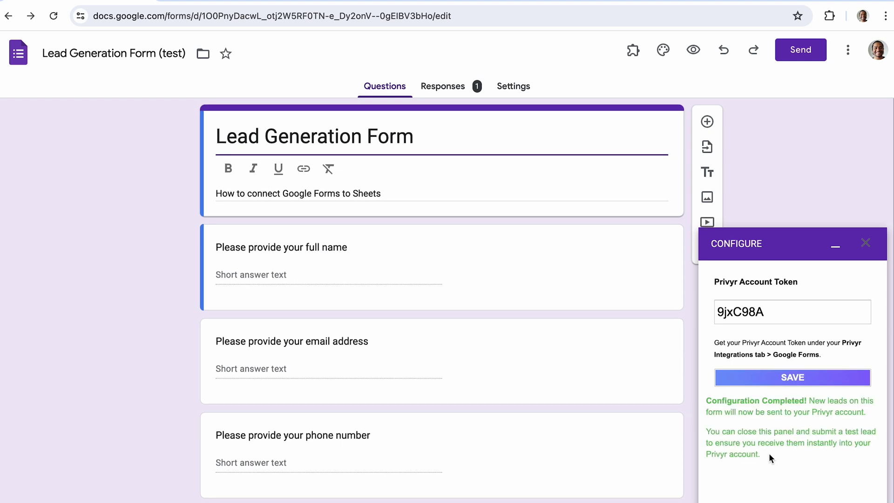
pyautogui.moveTo(705, 396); pyautogui.dragTo(802, 461)
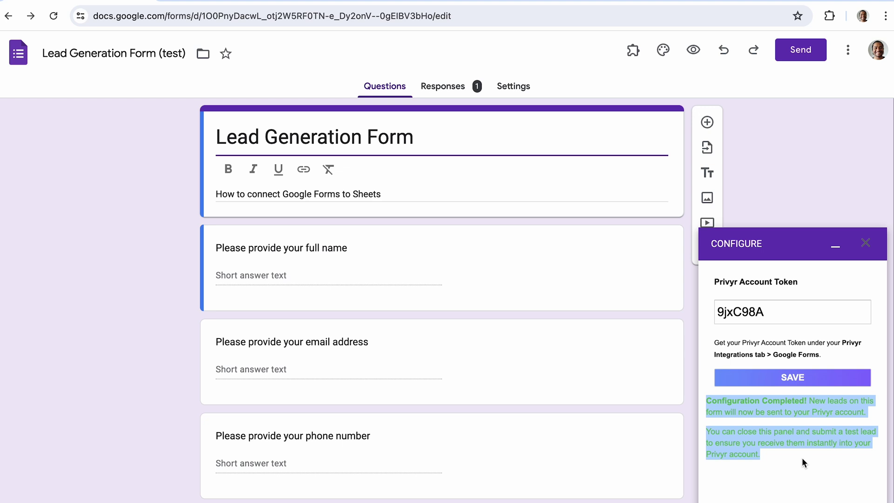
pyautogui.click(784, 468)
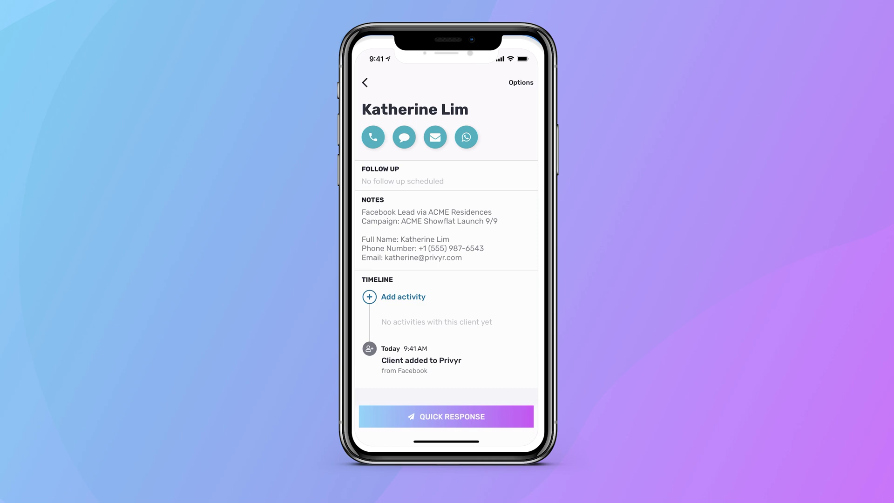
# - Send the lead the 'Introduction - ACME Residences' quick response template via WhatsApp
pyautogui.click(447, 417)
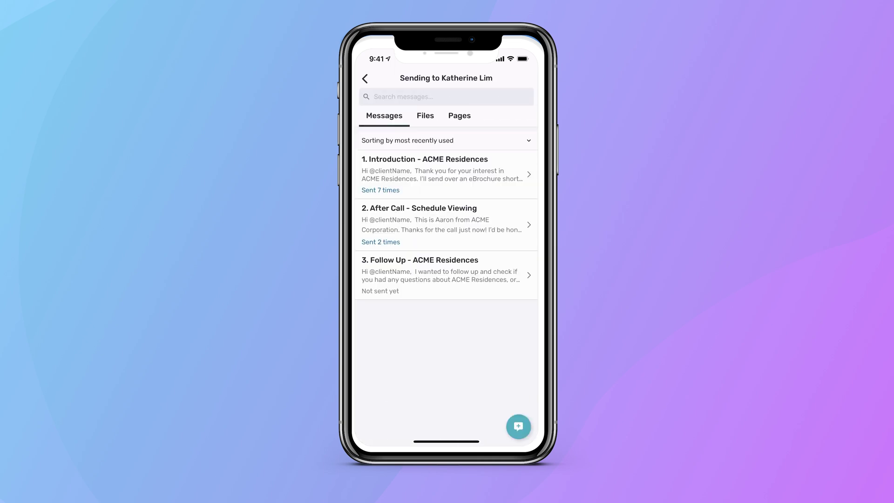
pyautogui.click(439, 177)
pyautogui.click(526, 283)
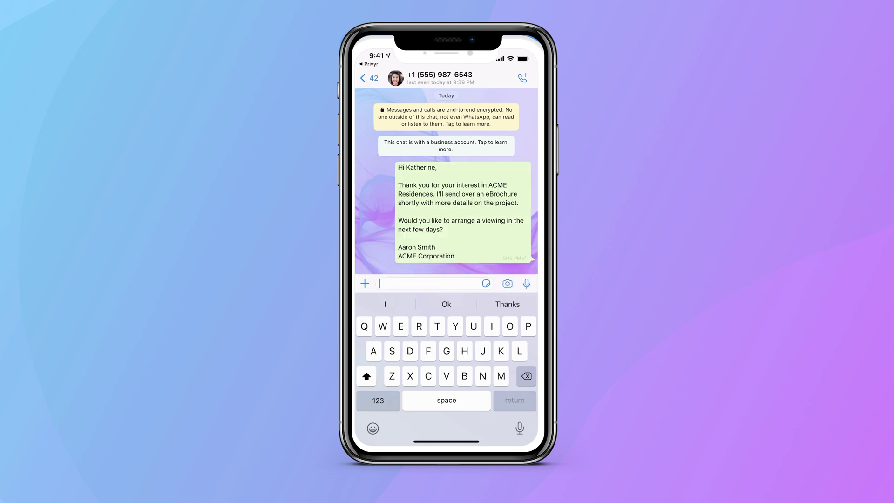